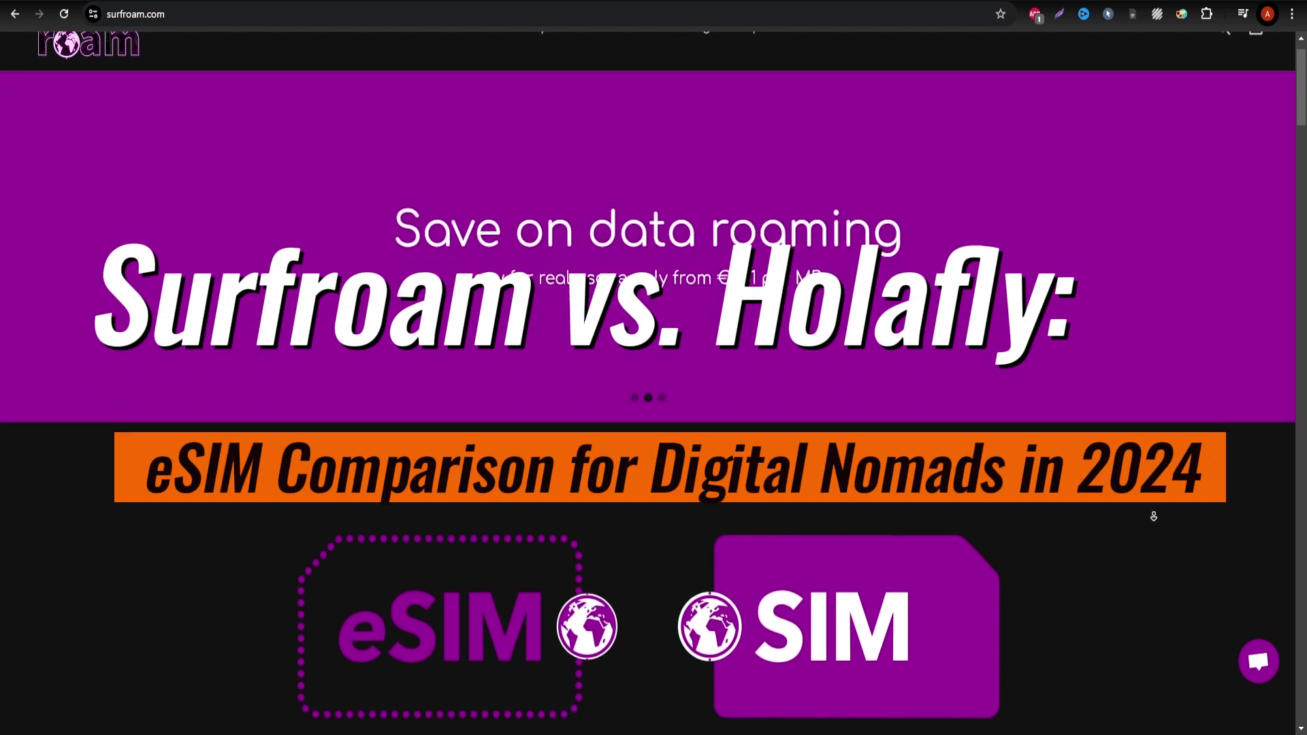
{"action": "scroll", "coordinate": [1148, 500], "scroll_direction": "down", "scroll_amount": 2}
{"action": "scroll", "coordinate": [1158, 520], "scroll_direction": "down", "scroll_amount": 2}
{"action": "scroll", "coordinate": [1157, 520], "scroll_direction": "down", "scroll_amount": 1}
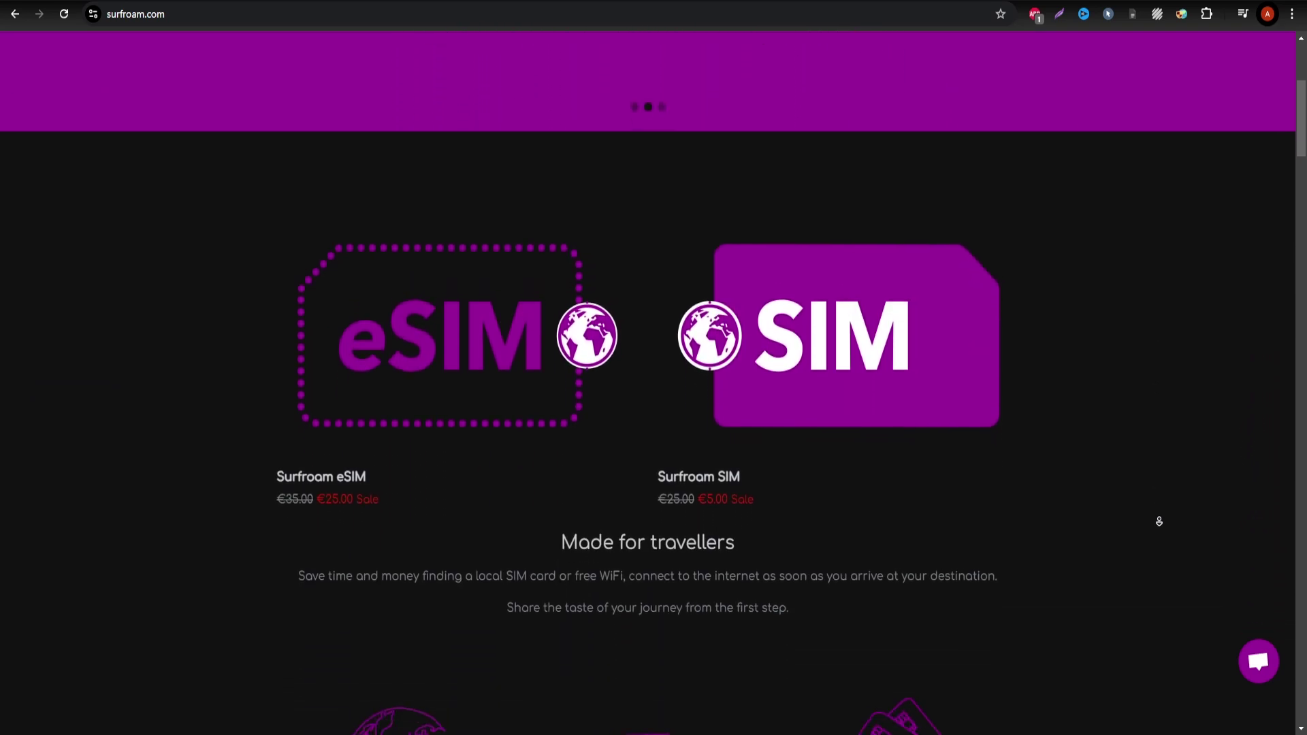
{"action": "scroll", "coordinate": [1158, 520], "scroll_direction": "down", "scroll_amount": 1}
{"action": "scroll", "coordinate": [1158, 521], "scroll_direction": "down", "scroll_amount": 1}
{"action": "scroll", "coordinate": [1159, 521], "scroll_direction": "down", "scroll_amount": 1}
{"action": "scroll", "coordinate": [1160, 521], "scroll_direction": "down", "scroll_amount": 1}
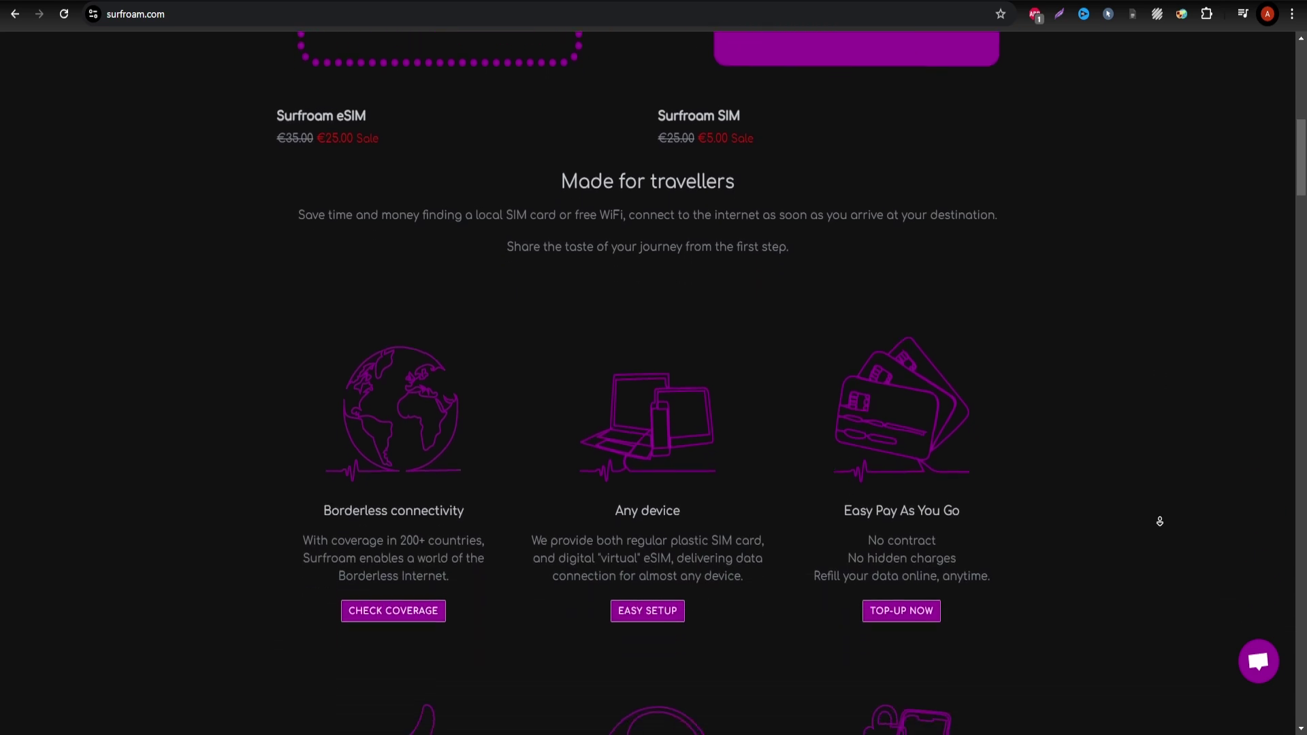
{"action": "scroll", "coordinate": [1159, 521], "scroll_direction": "down", "scroll_amount": 1}
{"action": "scroll", "coordinate": [1159, 524], "scroll_direction": "down", "scroll_amount": 1}
{"action": "scroll", "coordinate": [1161, 527], "scroll_direction": "down", "scroll_amount": 1}
{"action": "scroll", "coordinate": [1161, 526], "scroll_direction": "down", "scroll_amount": 1}
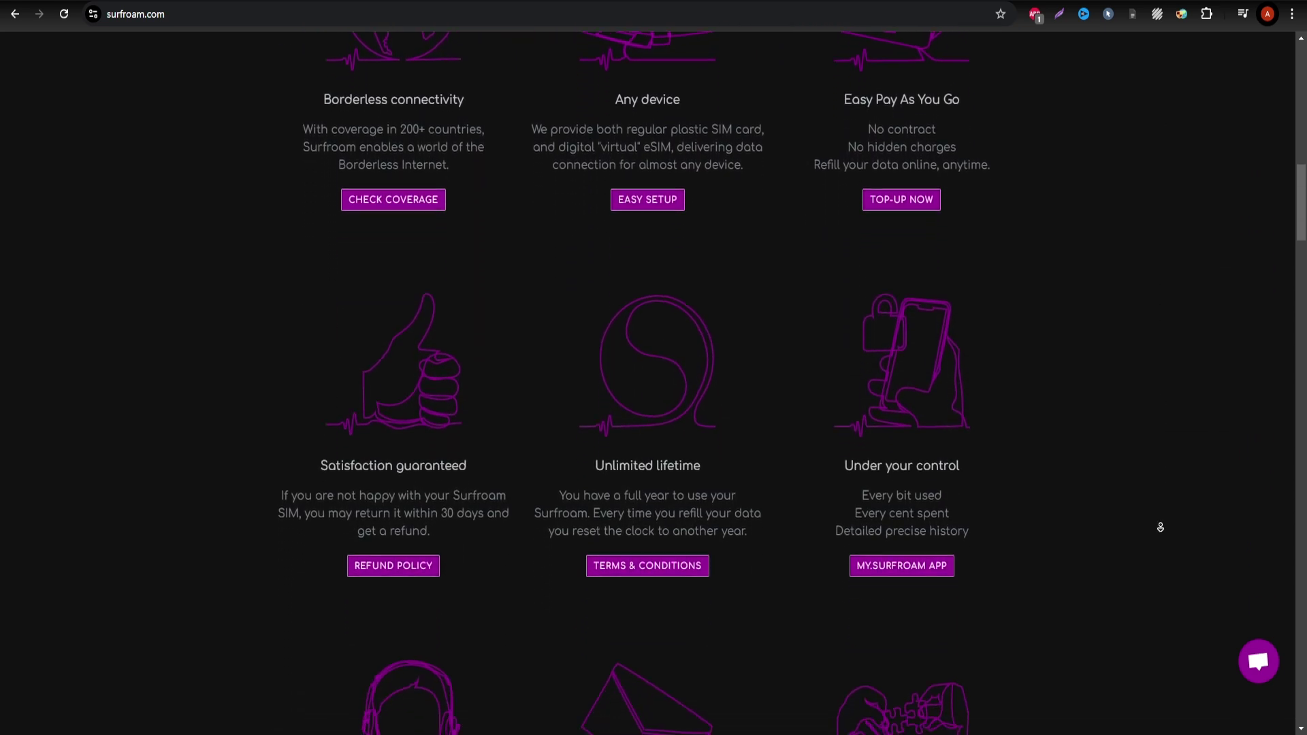
{"action": "scroll", "coordinate": [1161, 528], "scroll_direction": "down", "scroll_amount": 1}
{"action": "scroll", "coordinate": [1160, 528], "scroll_direction": "down", "scroll_amount": 1}
{"action": "scroll", "coordinate": [1161, 530], "scroll_direction": "down", "scroll_amount": 1}
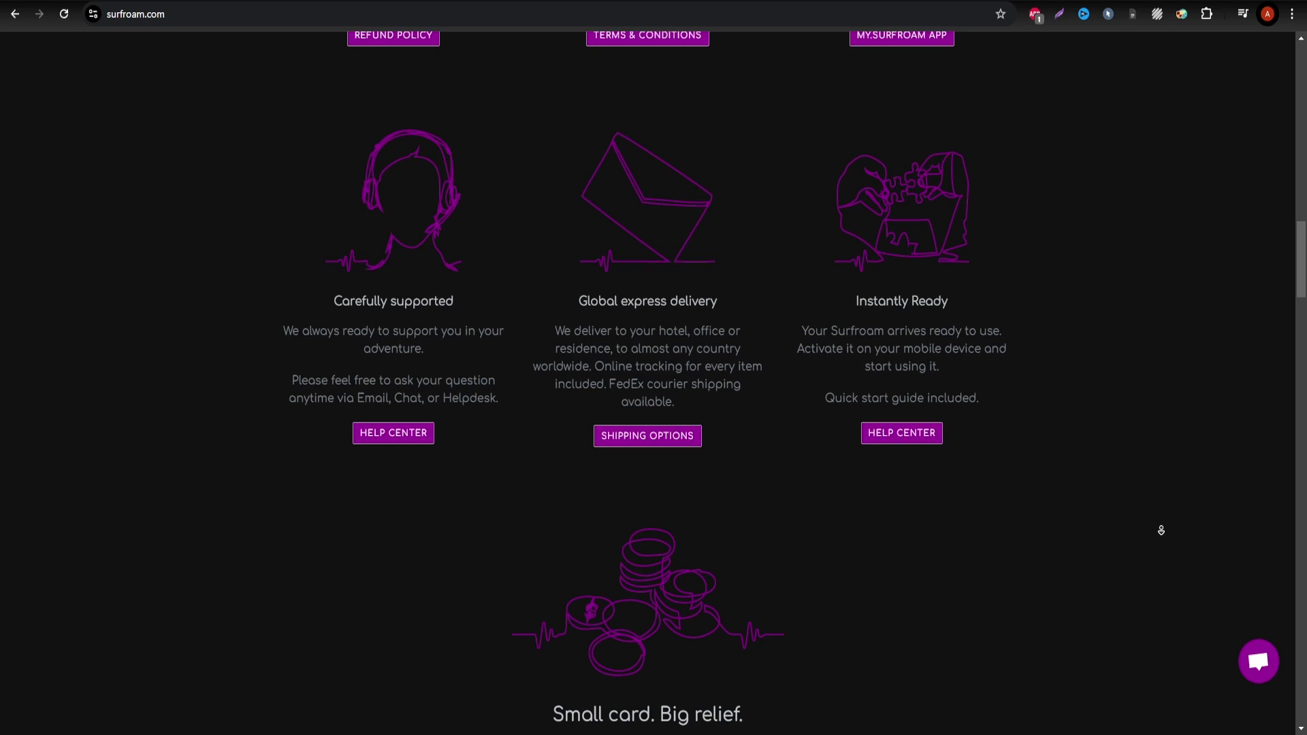
{"action": "scroll", "coordinate": [1162, 530], "scroll_direction": "down", "scroll_amount": 1}
{"action": "scroll", "coordinate": [1161, 530], "scroll_direction": "down", "scroll_amount": 1}
{"action": "scroll", "coordinate": [1161, 530], "scroll_direction": "down", "scroll_amount": 1}
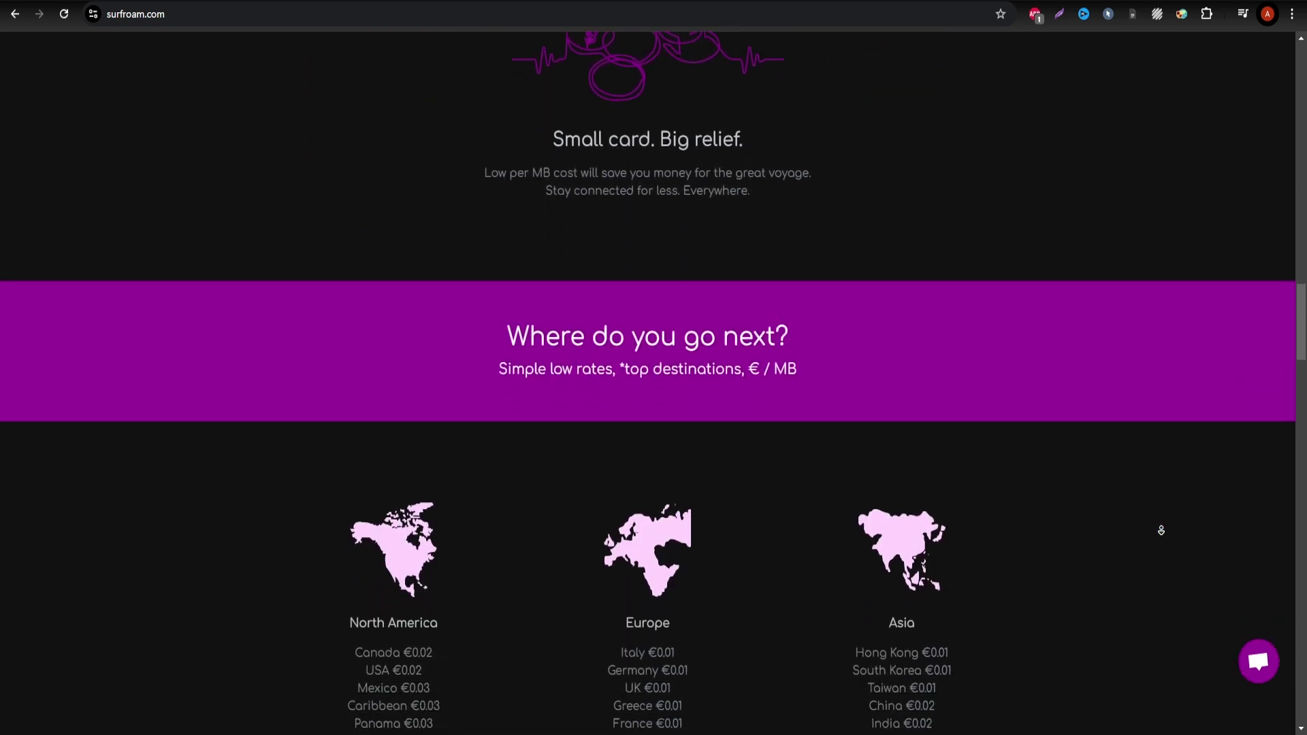
{"action": "scroll", "coordinate": [1161, 530], "scroll_direction": "down", "scroll_amount": 1}
{"action": "scroll", "coordinate": [1161, 530], "scroll_direction": "down", "scroll_amount": 2}
{"action": "scroll", "coordinate": [1161, 530], "scroll_direction": "down", "scroll_amount": 1}
{"action": "scroll", "coordinate": [1161, 530], "scroll_direction": "down", "scroll_amount": 1}
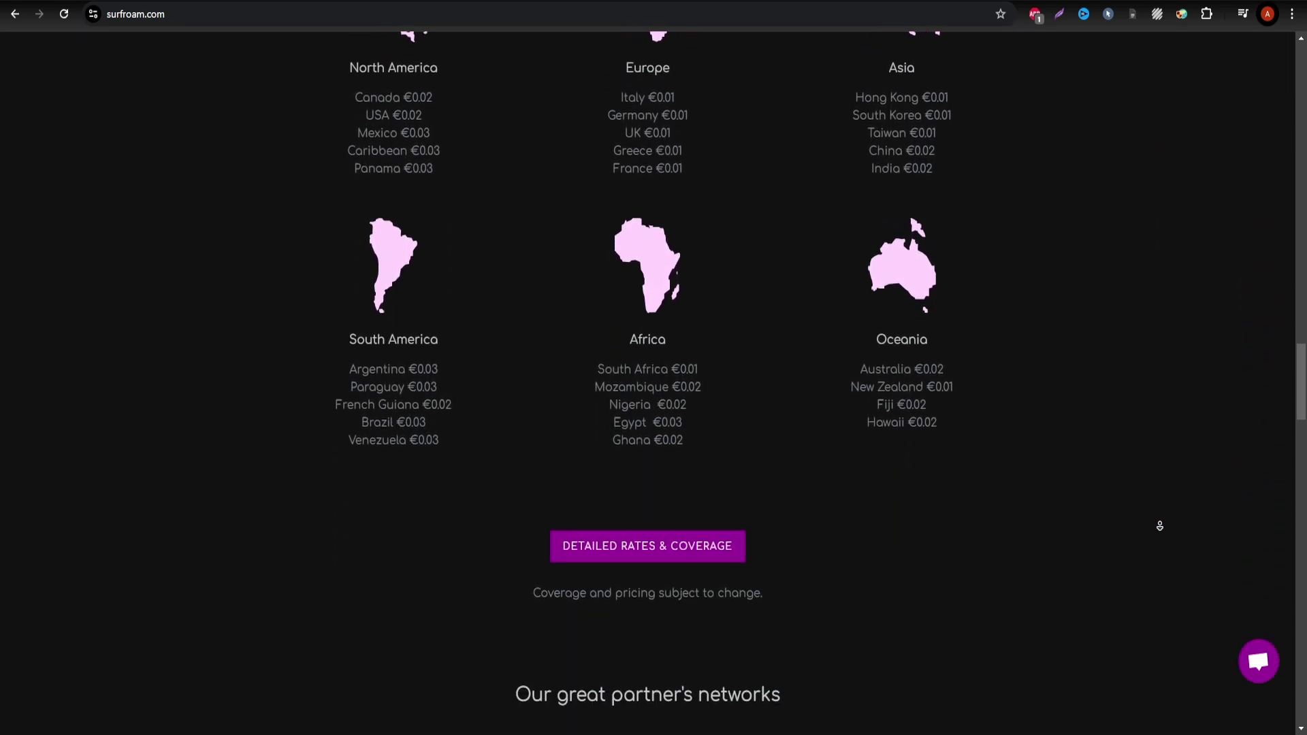
{"action": "scroll", "coordinate": [1160, 526], "scroll_direction": "down", "scroll_amount": 1}
{"action": "scroll", "coordinate": [1160, 526], "scroll_direction": "down", "scroll_amount": 1}
{"action": "scroll", "coordinate": [1160, 525], "scroll_direction": "down", "scroll_amount": 1}
{"action": "scroll", "coordinate": [1160, 527], "scroll_direction": "down", "scroll_amount": 1}
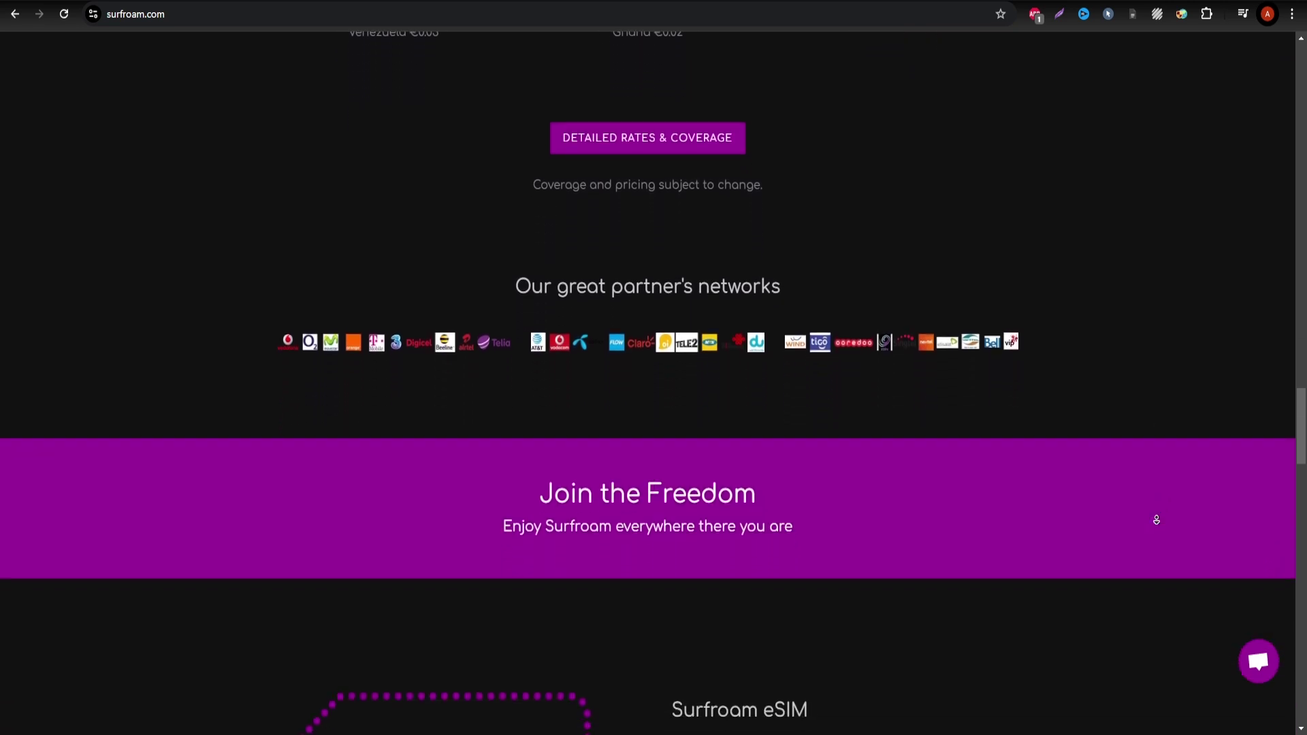
{"action": "scroll", "coordinate": [1155, 526], "scroll_direction": "down", "scroll_amount": 1}
{"action": "scroll", "coordinate": [1156, 526], "scroll_direction": "down", "scroll_amount": 1}
{"action": "scroll", "coordinate": [1154, 525], "scroll_direction": "down", "scroll_amount": 1}
{"action": "scroll", "coordinate": [1155, 526], "scroll_direction": "down", "scroll_amount": 1}
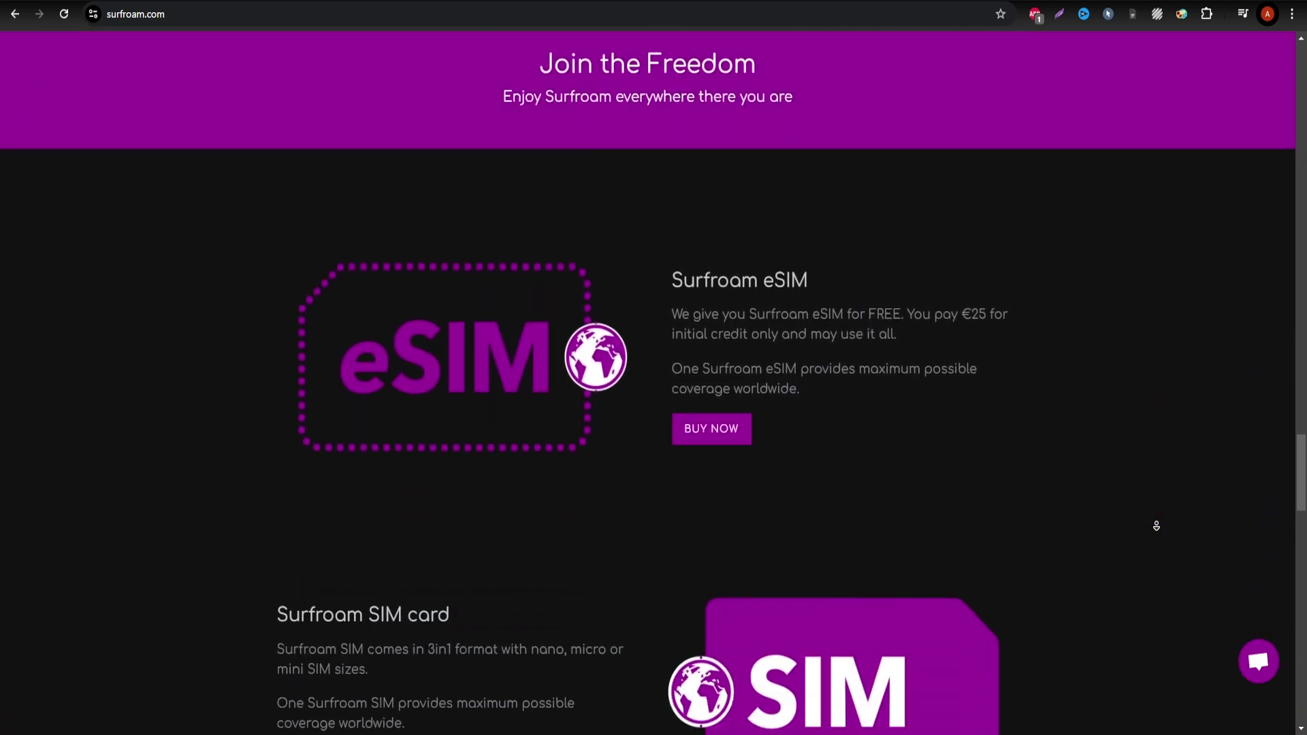
{"action": "scroll", "coordinate": [1158, 526], "scroll_direction": "down", "scroll_amount": 1}
{"action": "scroll", "coordinate": [1158, 526], "scroll_direction": "down", "scroll_amount": 1}
{"action": "scroll", "coordinate": [1158, 526], "scroll_direction": "down", "scroll_amount": 1}
{"action": "scroll", "coordinate": [1158, 526], "scroll_direction": "down", "scroll_amount": 1}
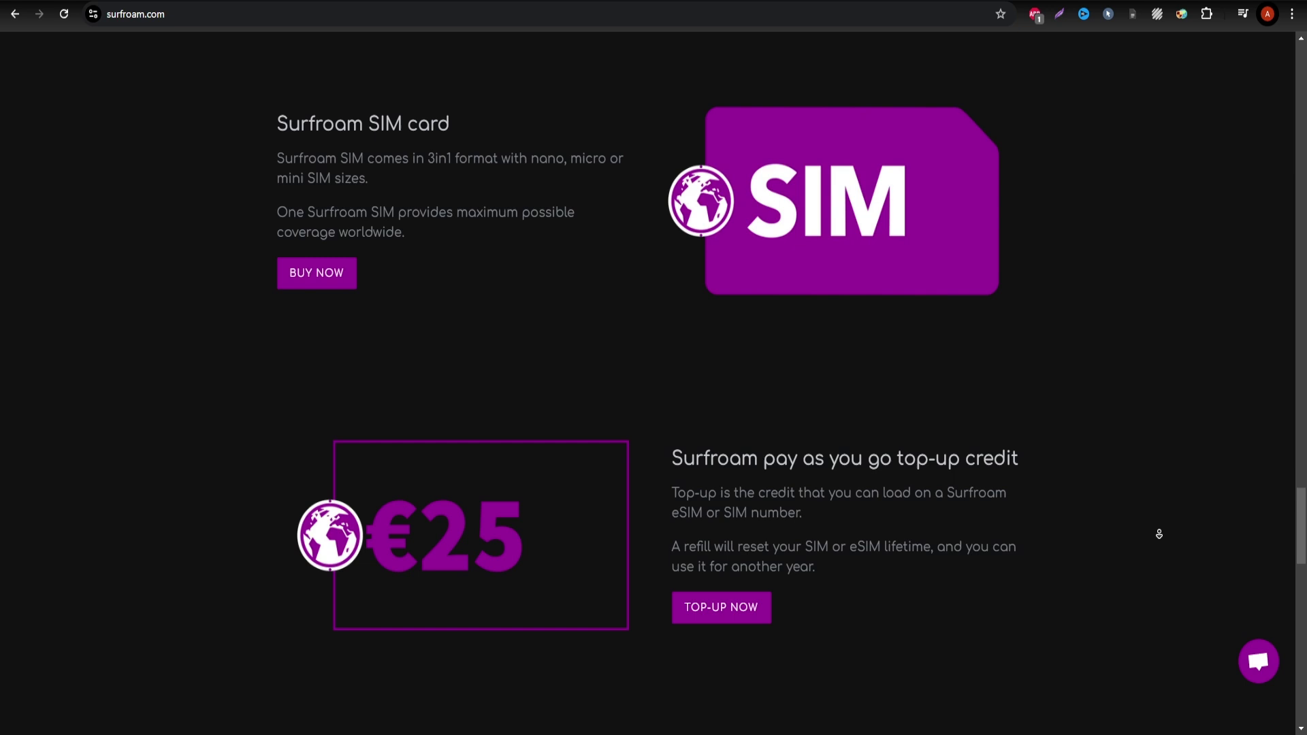
{"action": "scroll", "coordinate": [1159, 535], "scroll_direction": "down", "scroll_amount": 1}
{"action": "scroll", "coordinate": [1159, 534], "scroll_direction": "down", "scroll_amount": 1}
{"action": "scroll", "coordinate": [1159, 535], "scroll_direction": "down", "scroll_amount": 1}
{"action": "scroll", "coordinate": [1159, 535], "scroll_direction": "down", "scroll_amount": 1}
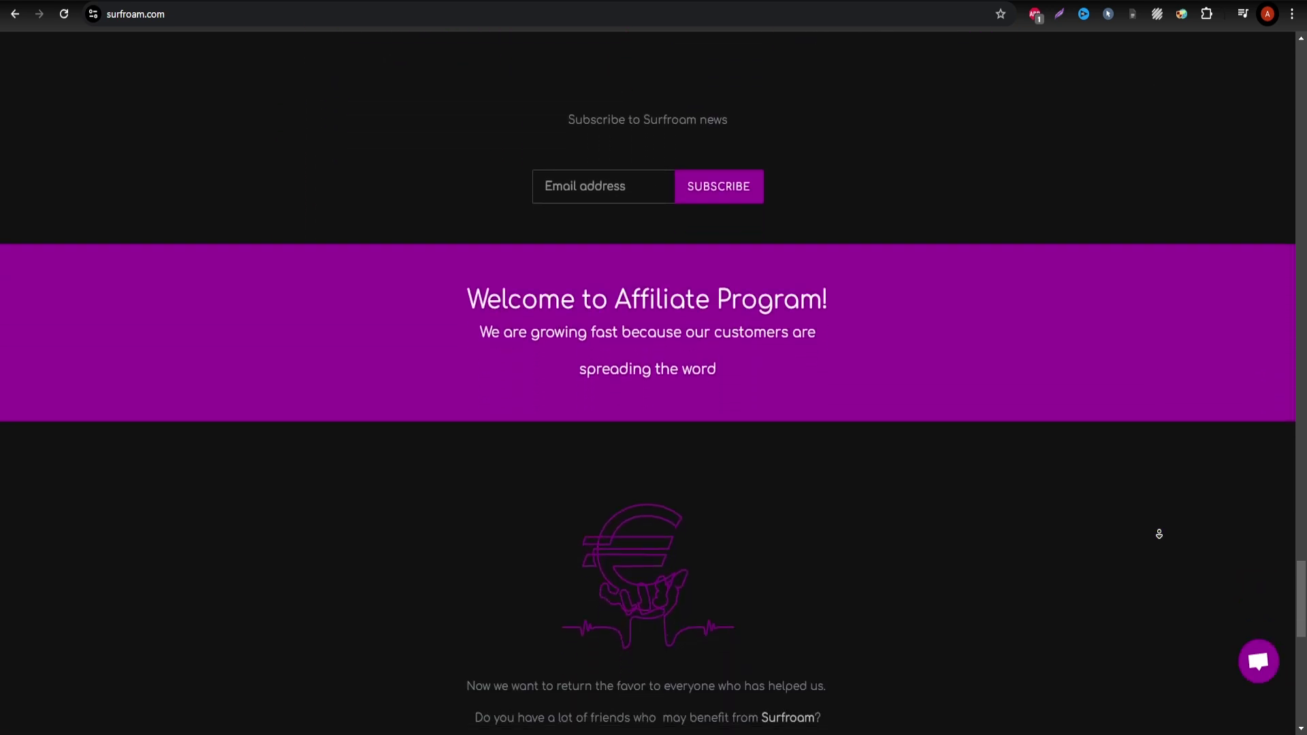
{"action": "scroll", "coordinate": [1159, 534], "scroll_direction": "down", "scroll_amount": 1}
{"action": "scroll", "coordinate": [1159, 535], "scroll_direction": "down", "scroll_amount": 1}
{"action": "scroll", "coordinate": [1158, 535], "scroll_direction": "down", "scroll_amount": 1}
{"action": "scroll", "coordinate": [1159, 534], "scroll_direction": "down", "scroll_amount": 1}
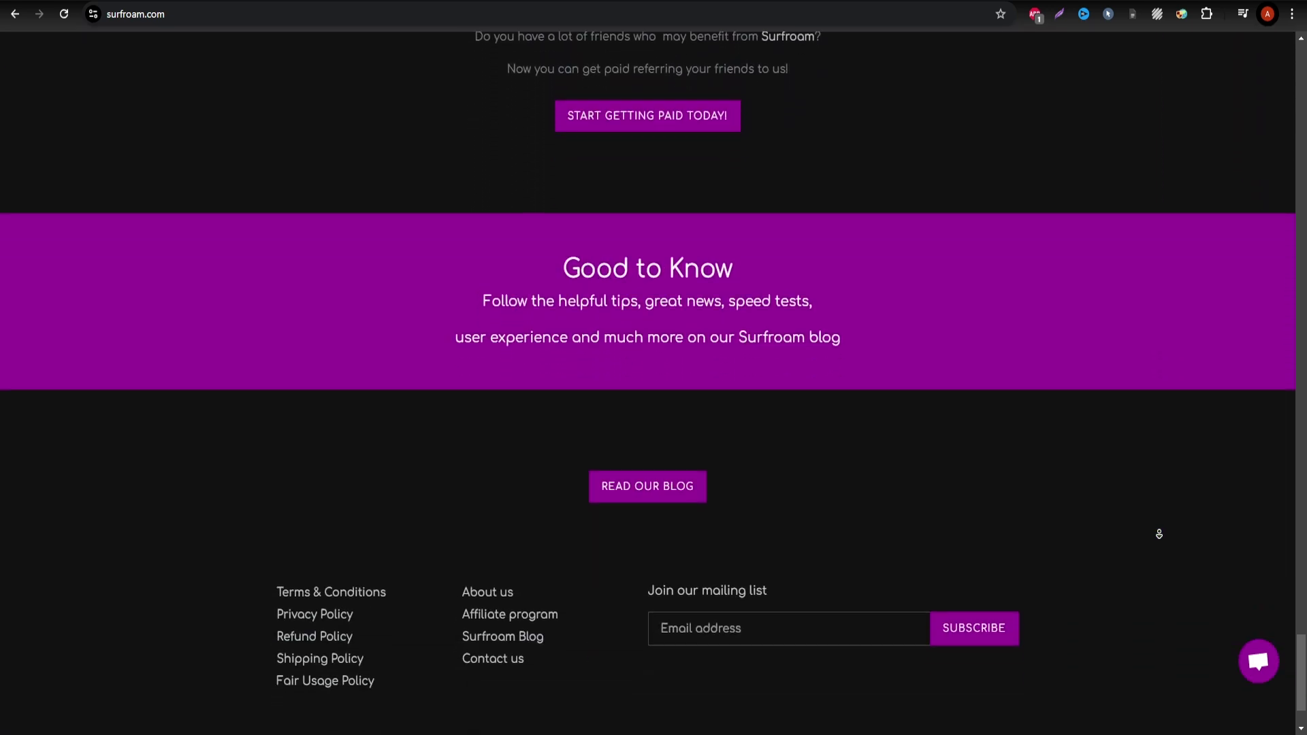
{"action": "scroll", "coordinate": [1159, 534], "scroll_direction": "down", "scroll_amount": 1}
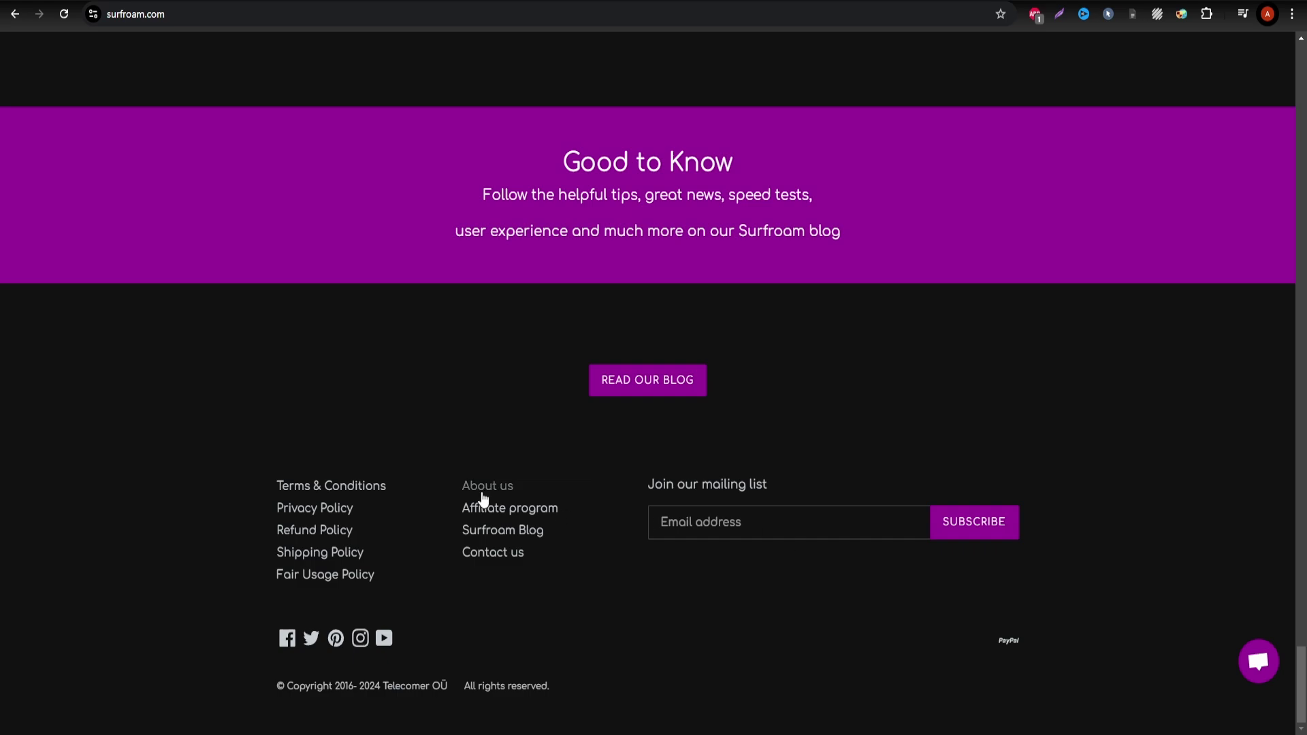
Step: Open Surfroam's About us page to read its company details, requisites and contact form
{"action": "left_click", "coordinate": [484, 496]}
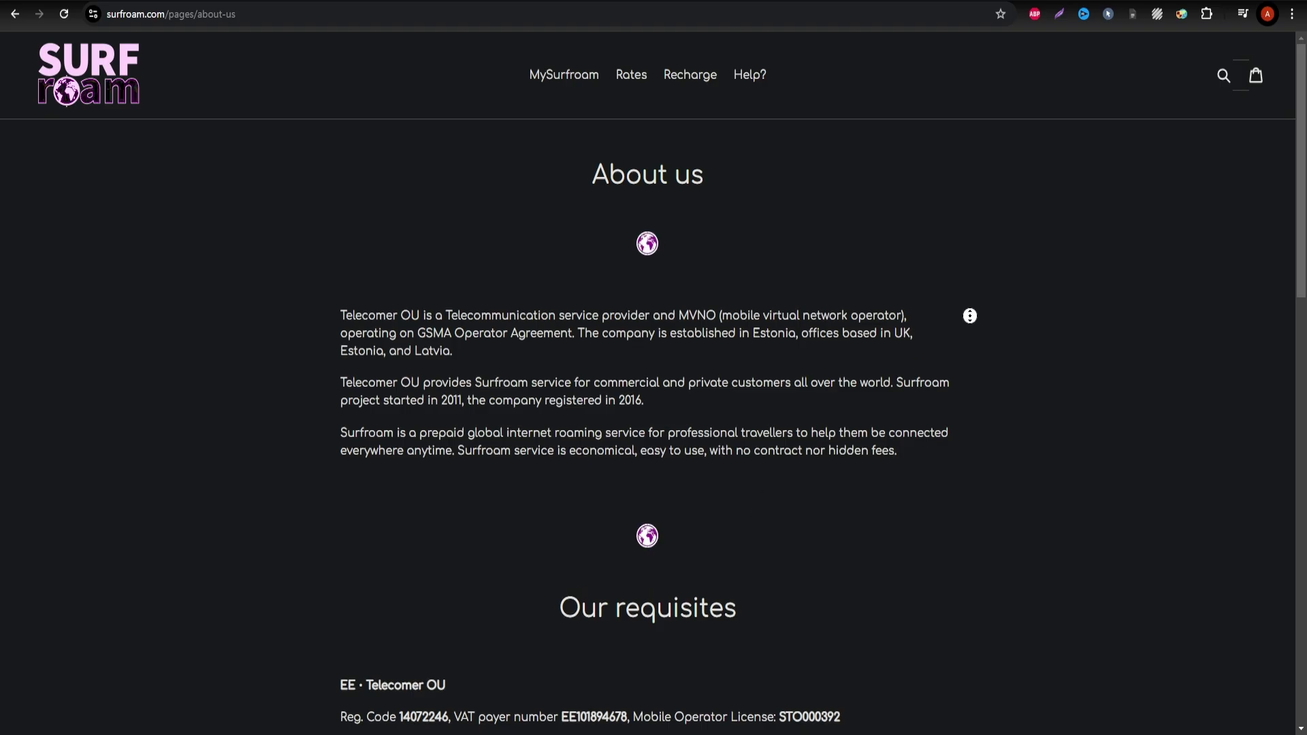
{"action": "scroll", "coordinate": [992, 337], "scroll_direction": "down", "scroll_amount": 1}
{"action": "scroll", "coordinate": [1006, 352], "scroll_direction": "down", "scroll_amount": 1}
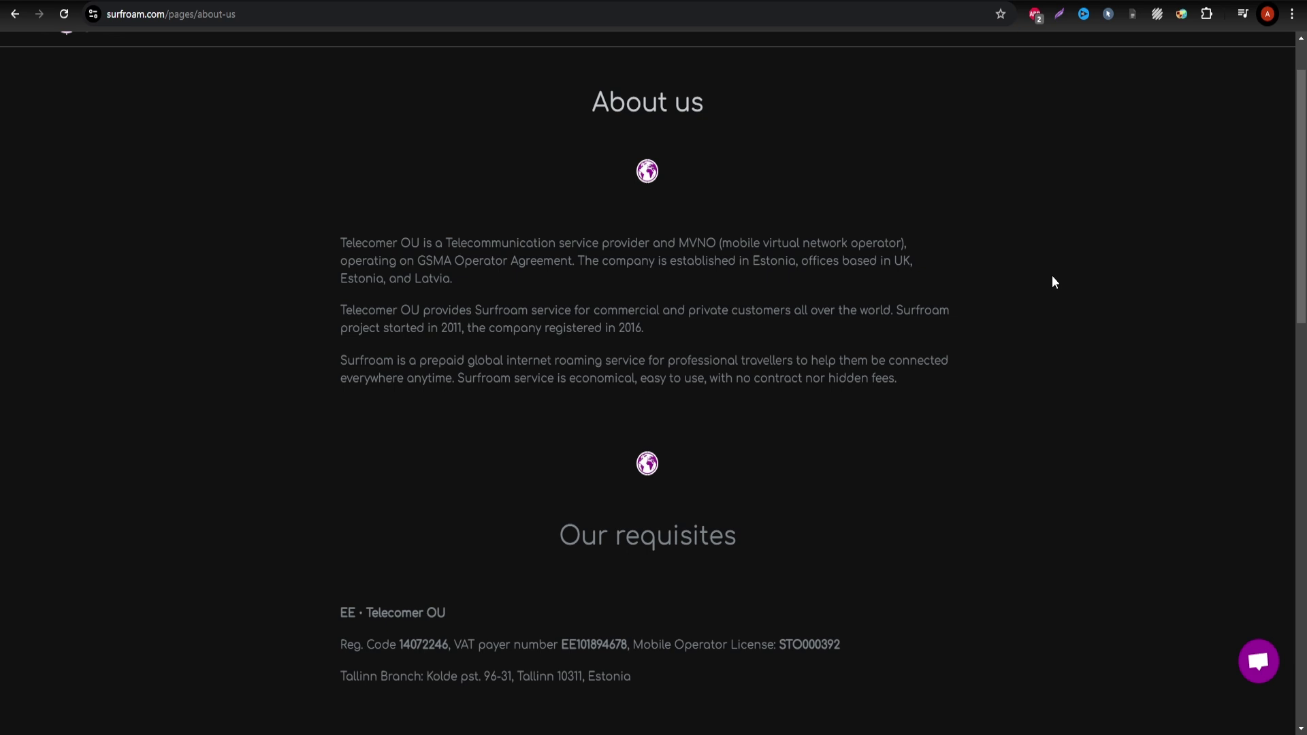
{"action": "scroll", "coordinate": [1056, 290], "scroll_direction": "down", "scroll_amount": 1}
{"action": "scroll", "coordinate": [1067, 301], "scroll_direction": "down", "scroll_amount": 1}
{"action": "scroll", "coordinate": [1077, 312], "scroll_direction": "down", "scroll_amount": 1}
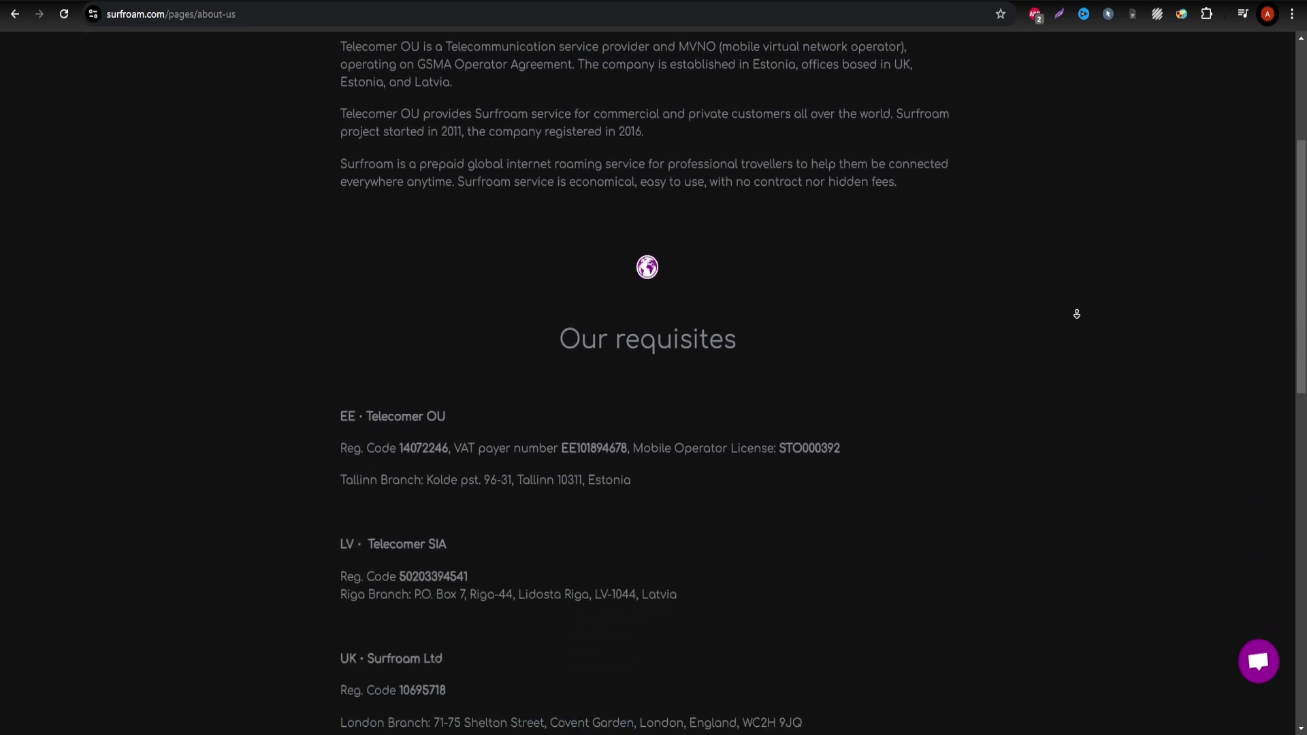
{"action": "scroll", "coordinate": [1085, 325], "scroll_direction": "down", "scroll_amount": 1}
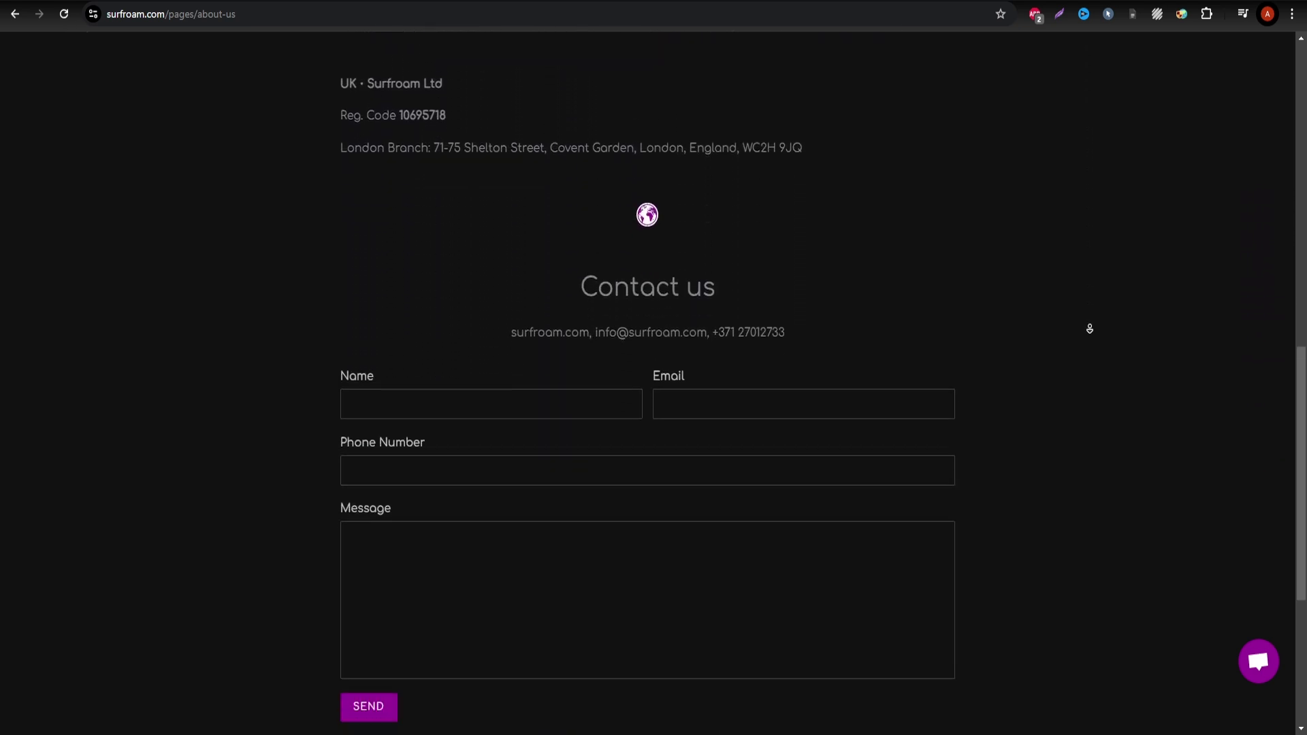
{"action": "scroll", "coordinate": [1089, 328], "scroll_direction": "down", "scroll_amount": 1}
Step: Return from About us to the Surfroam homepage to view its eSIM and SIM card offers
{"action": "left_click", "coordinate": [15, 15]}
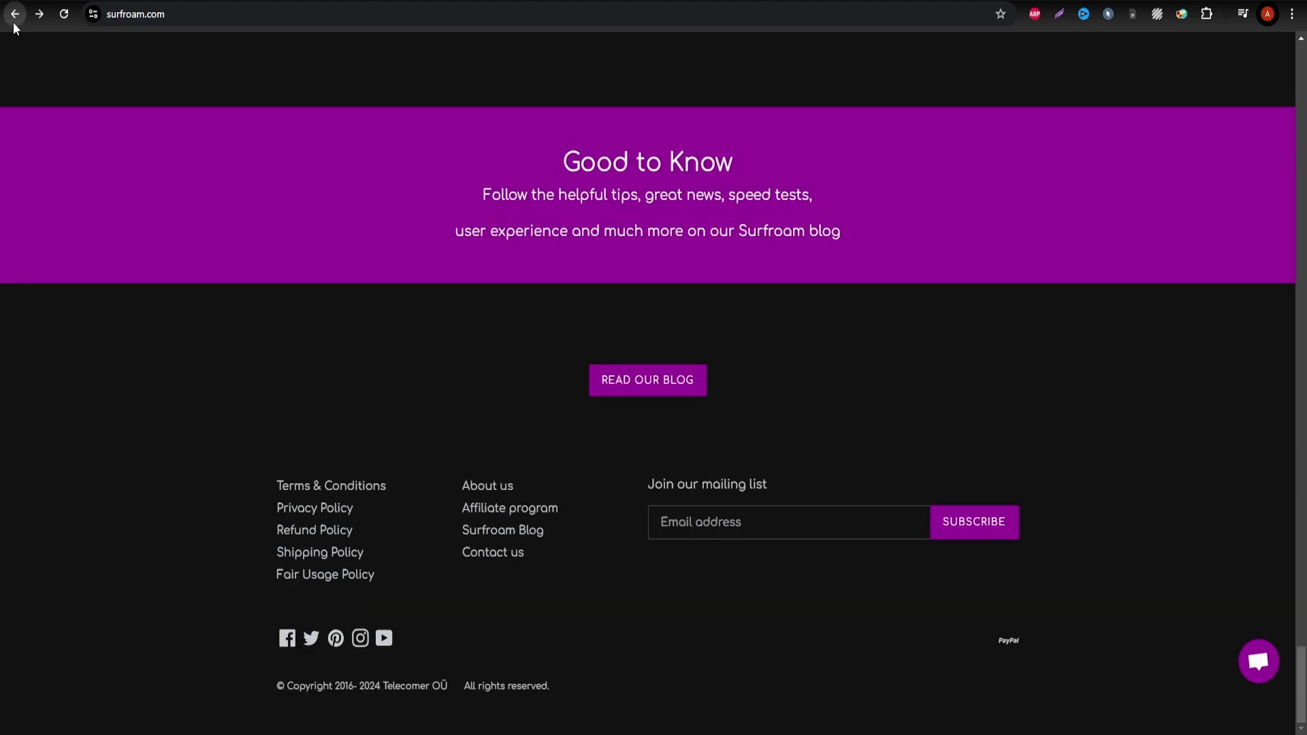
{"action": "scroll", "coordinate": [810, 415], "scroll_direction": "up", "scroll_amount": 3}
{"action": "scroll", "coordinate": [810, 415], "scroll_direction": "up", "scroll_amount": 1}
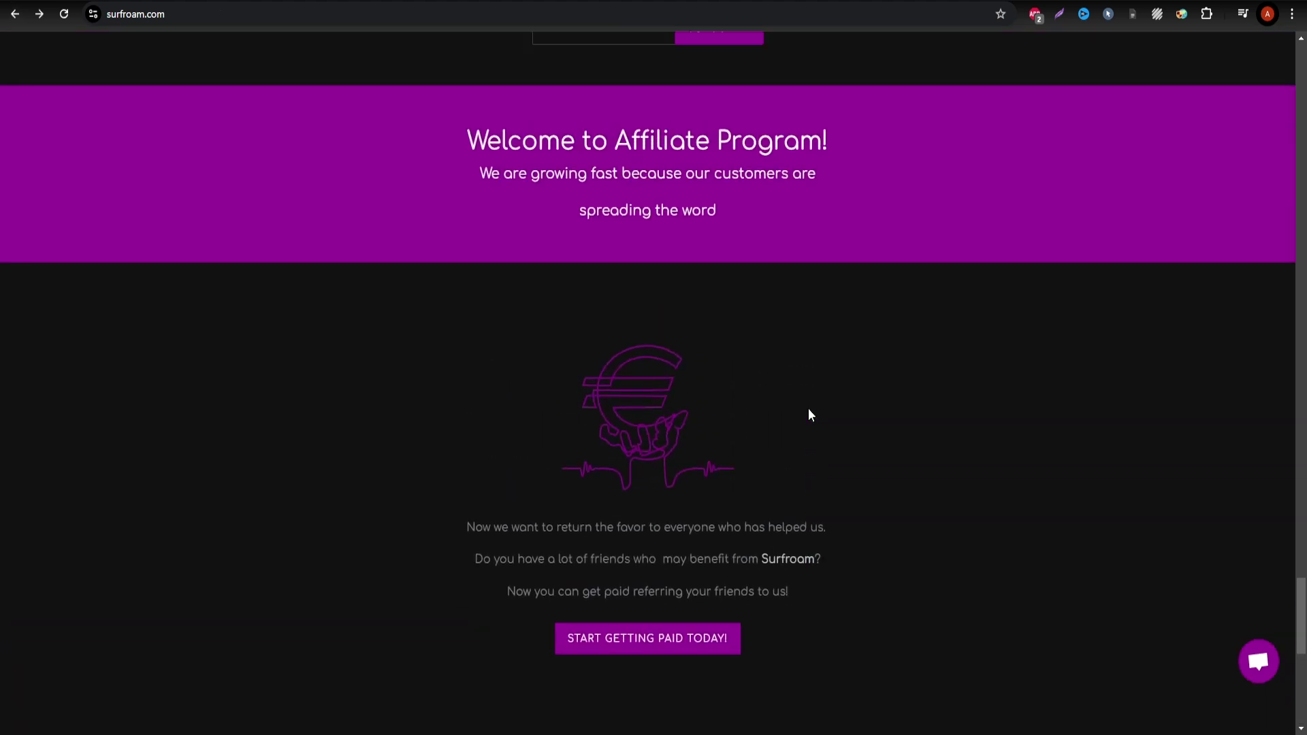
{"action": "scroll", "coordinate": [810, 415], "scroll_direction": "up", "scroll_amount": 3}
{"action": "scroll", "coordinate": [810, 416], "scroll_direction": "up", "scroll_amount": 2}
{"action": "scroll", "coordinate": [808, 416], "scroll_direction": "up", "scroll_amount": 2}
{"action": "scroll", "coordinate": [634, 410], "scroll_direction": "up", "scroll_amount": 2}
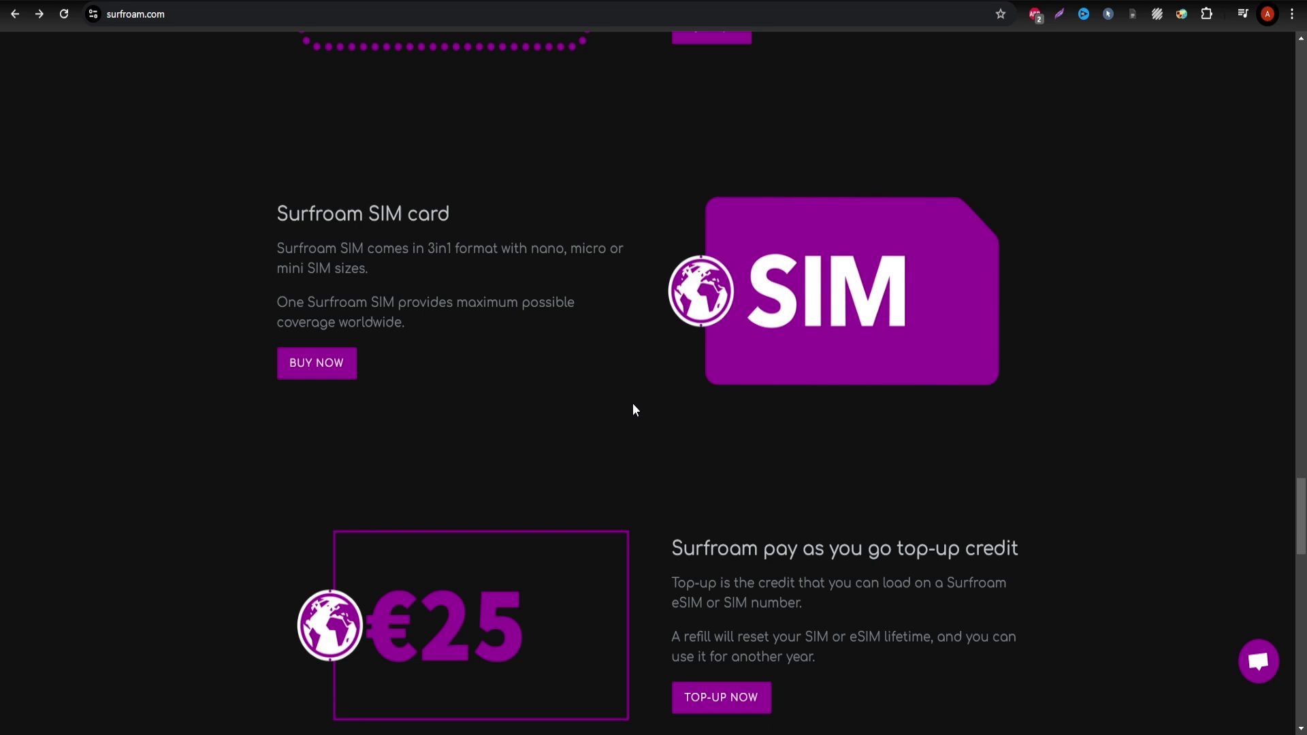
{"action": "scroll", "coordinate": [597, 372], "scroll_direction": "up", "scroll_amount": 3}
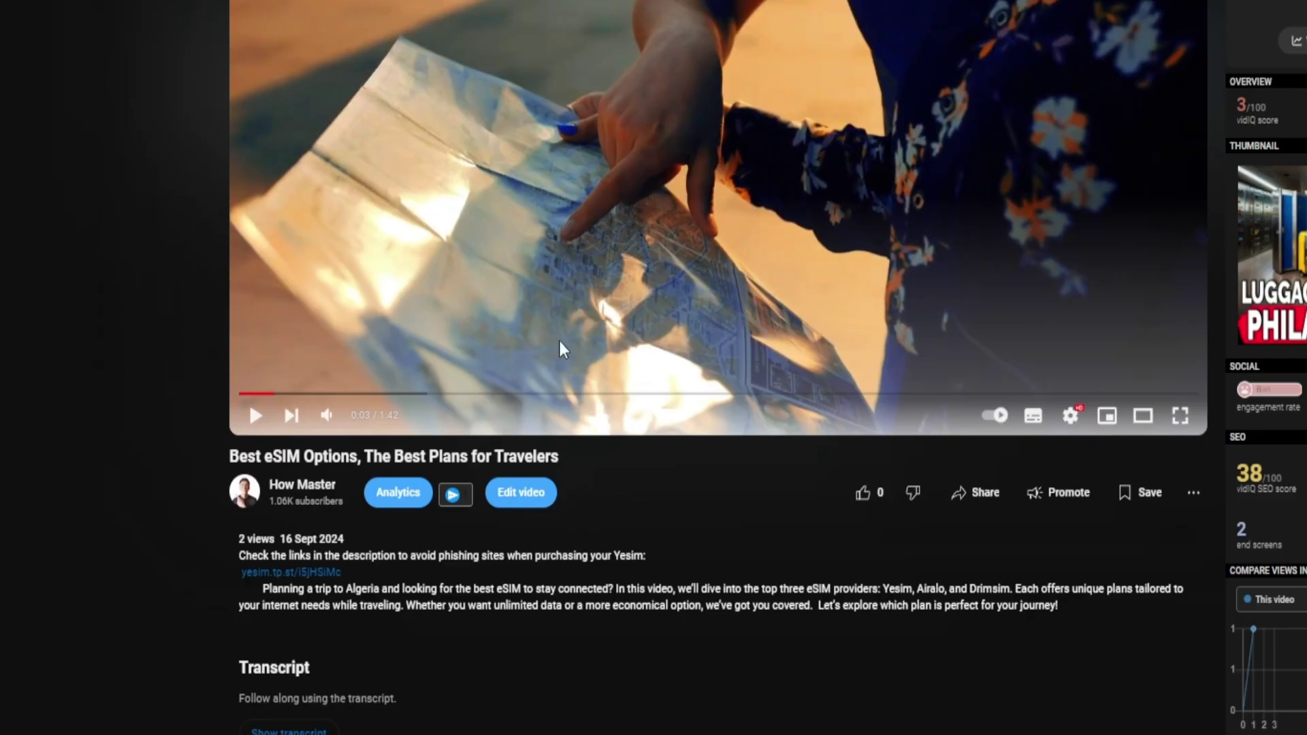
{"action": "scroll", "coordinate": [435, 493], "scroll_direction": "down", "scroll_amount": 2}
{"action": "left_click_drag", "start_coordinate": [692, 353], "coordinate": [275, 363]}
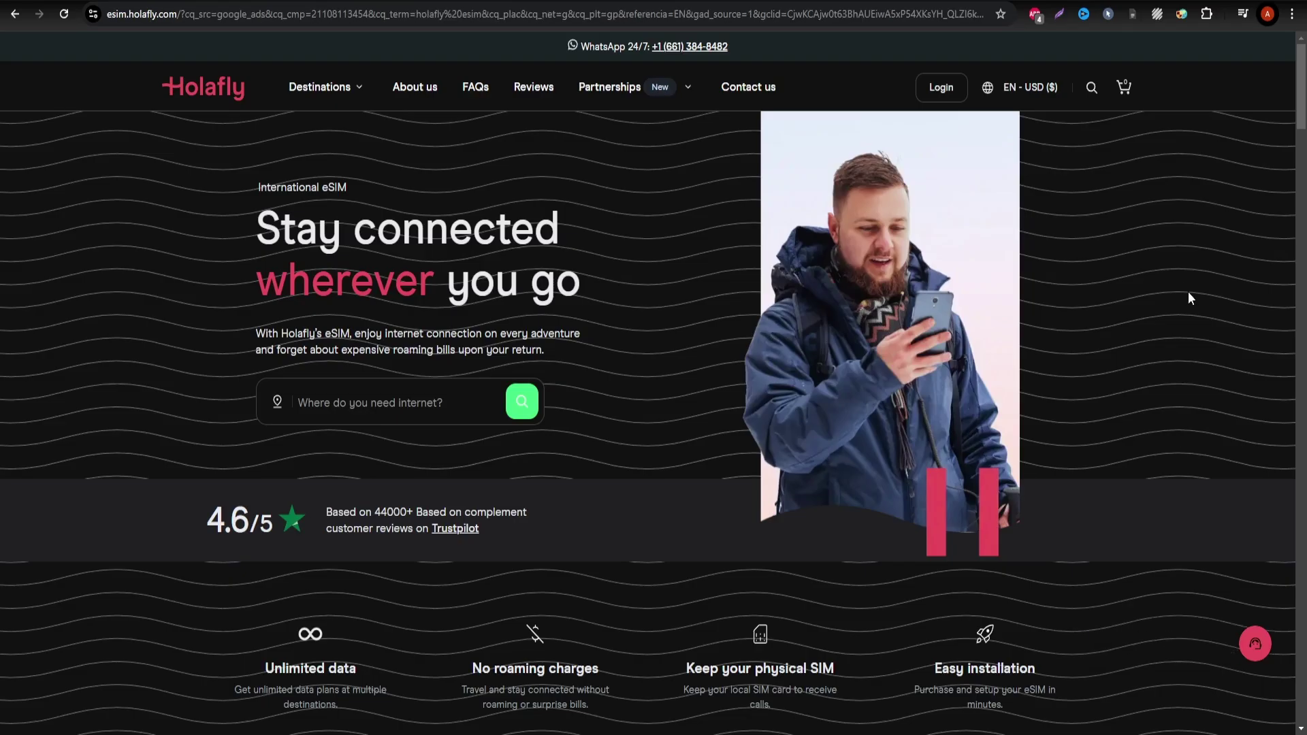
{"action": "scroll", "coordinate": [1187, 292], "scroll_direction": "down", "scroll_amount": 5}
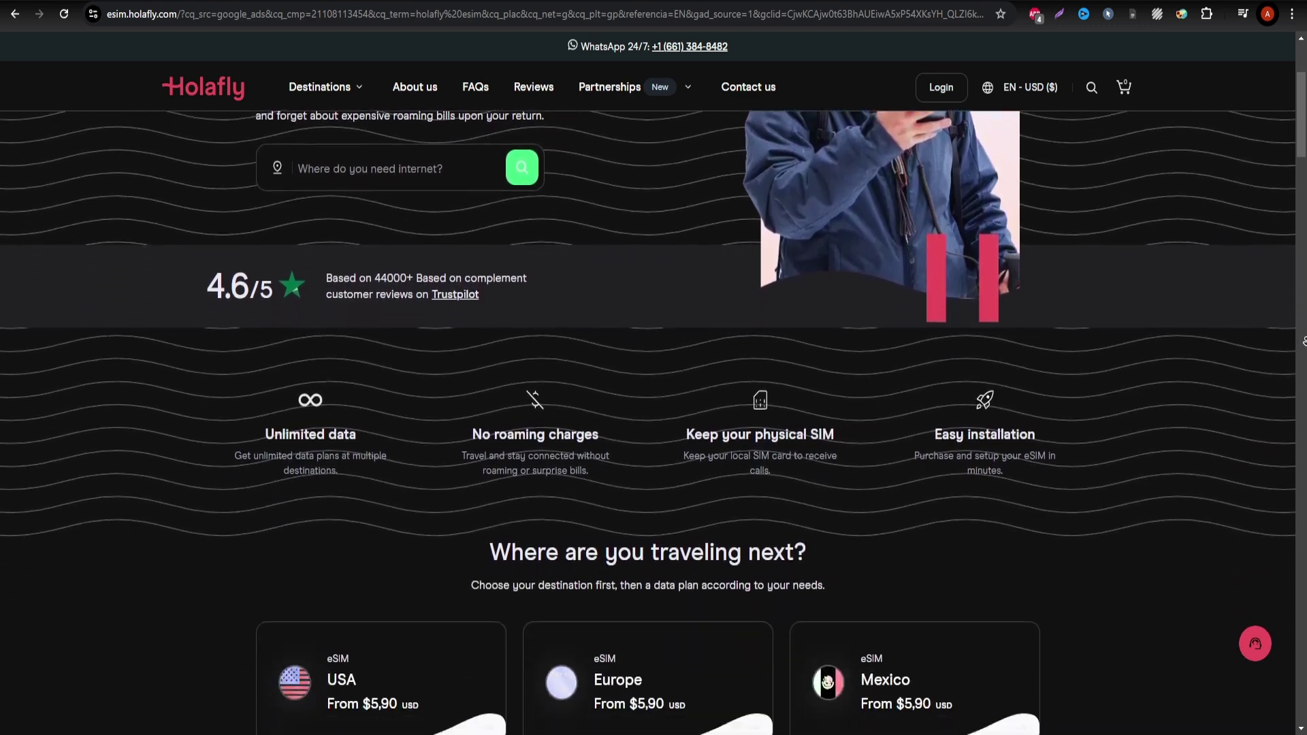
{"action": "scroll", "coordinate": [654, 408], "scroll_direction": "down", "scroll_amount": 5}
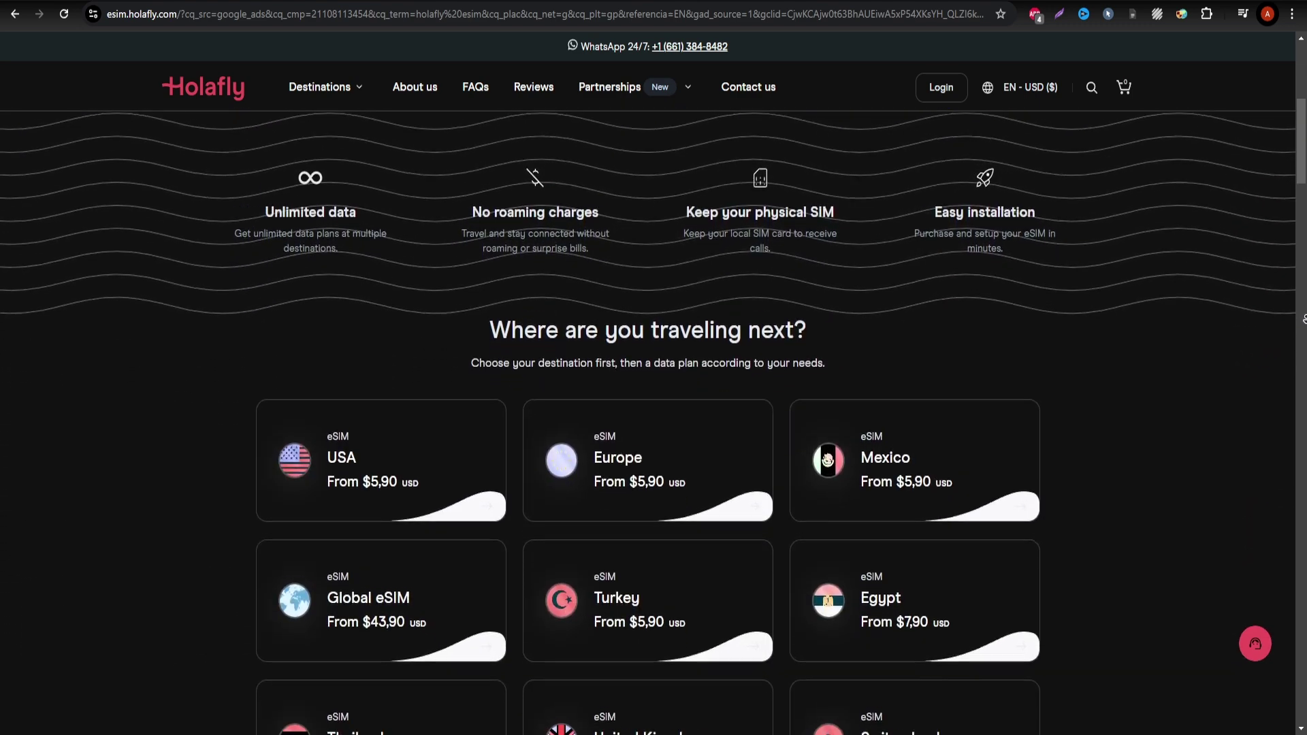
{"action": "scroll", "coordinate": [653, 408], "scroll_direction": "down", "scroll_amount": 5}
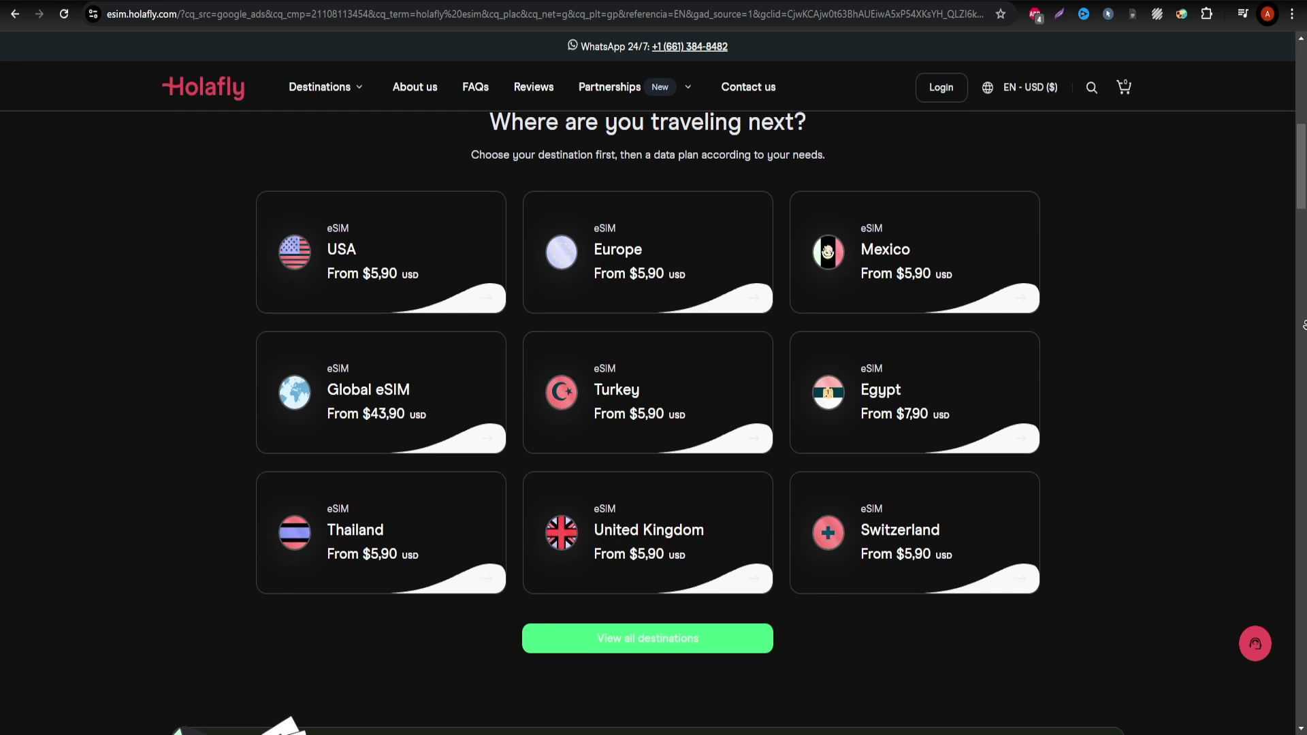
{"action": "scroll", "coordinate": [654, 408], "scroll_direction": "down", "scroll_amount": 2}
{"action": "scroll", "coordinate": [654, 409], "scroll_direction": "down", "scroll_amount": 2}
{"action": "scroll", "coordinate": [653, 409], "scroll_direction": "down", "scroll_amount": 2}
{"action": "scroll", "coordinate": [654, 408], "scroll_direction": "down", "scroll_amount": 2}
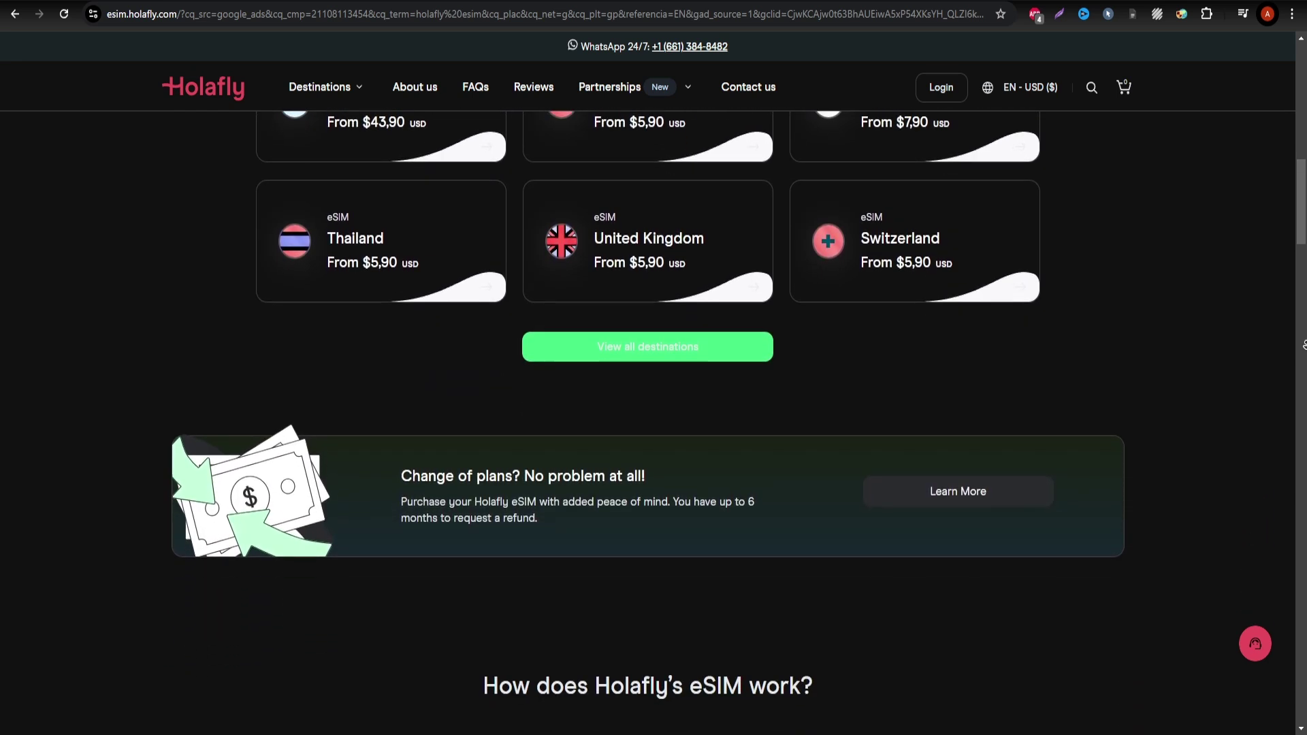
{"action": "scroll", "coordinate": [654, 409], "scroll_direction": "down", "scroll_amount": 3}
{"action": "scroll", "coordinate": [654, 409], "scroll_direction": "down", "scroll_amount": 3}
{"action": "scroll", "coordinate": [654, 409], "scroll_direction": "down", "scroll_amount": 3}
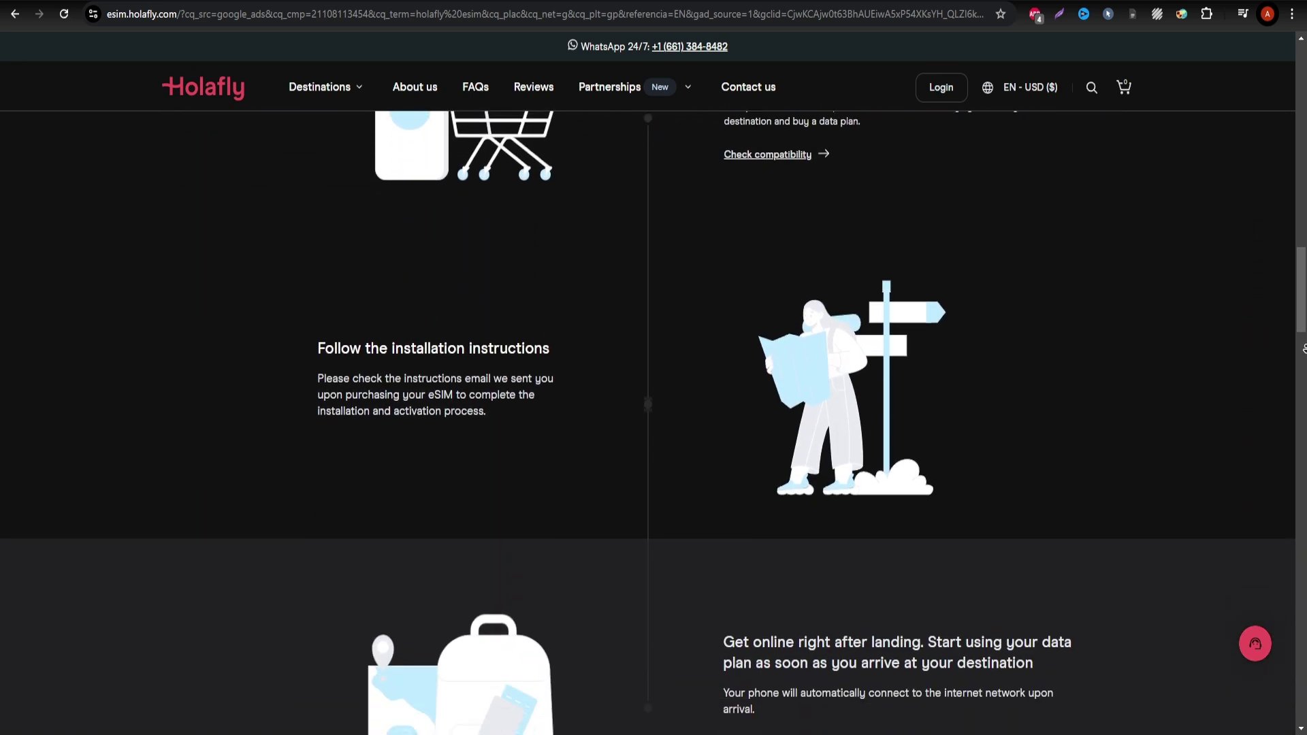
{"action": "scroll", "coordinate": [654, 408], "scroll_direction": "down", "scroll_amount": 3}
{"action": "scroll", "coordinate": [654, 409], "scroll_direction": "down", "scroll_amount": 3}
{"action": "scroll", "coordinate": [654, 408], "scroll_direction": "down", "scroll_amount": 3}
{"action": "scroll", "coordinate": [654, 409], "scroll_direction": "down", "scroll_amount": 2}
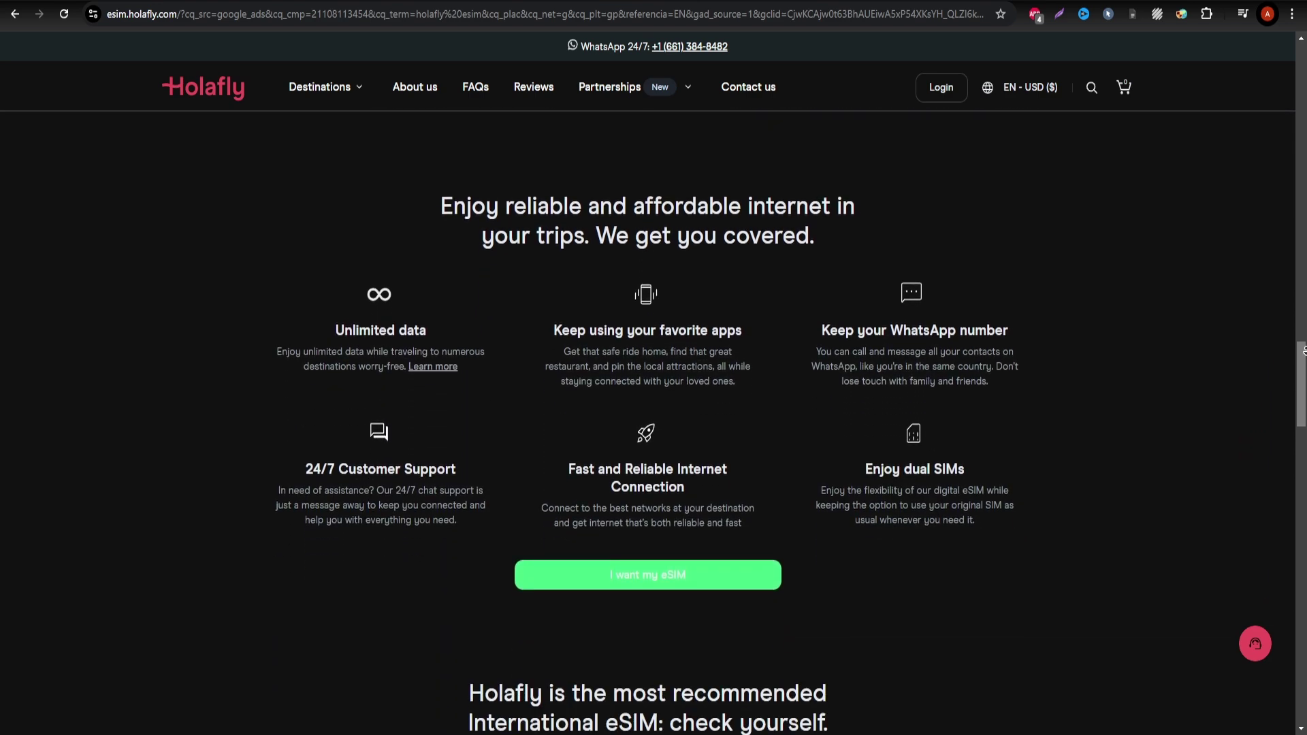
{"action": "scroll", "coordinate": [654, 409], "scroll_direction": "down", "scroll_amount": 3}
{"action": "scroll", "coordinate": [655, 408], "scroll_direction": "down", "scroll_amount": 3}
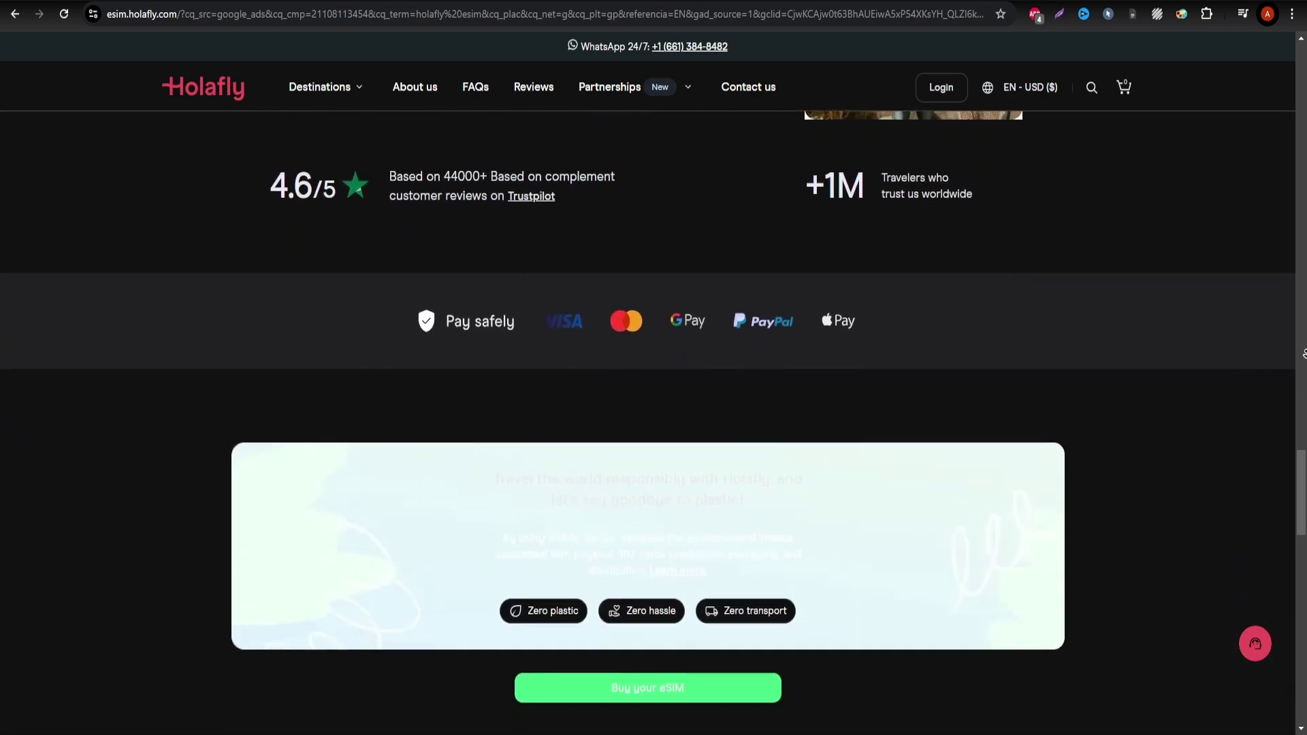
{"action": "scroll", "coordinate": [655, 409], "scroll_direction": "down", "scroll_amount": 3}
{"action": "scroll", "coordinate": [654, 409], "scroll_direction": "down", "scroll_amount": 2}
{"action": "scroll", "coordinate": [654, 409], "scroll_direction": "down", "scroll_amount": 3}
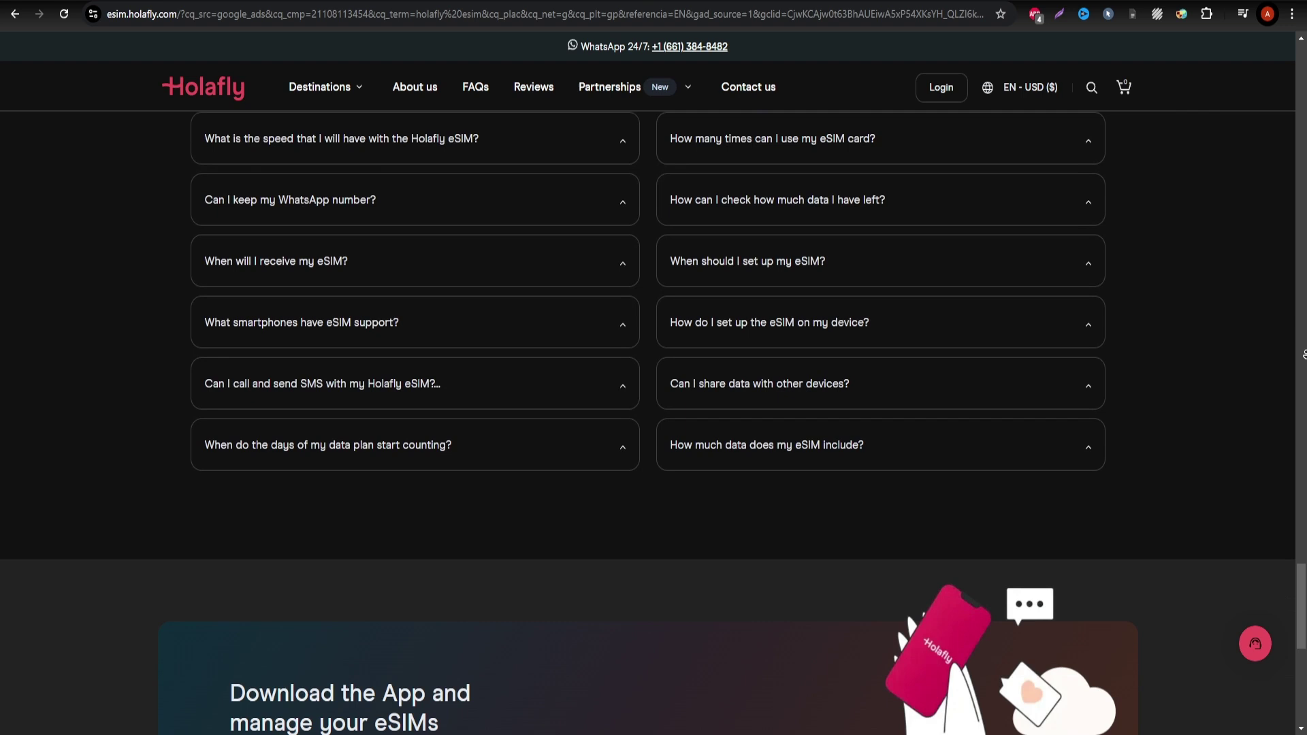
{"action": "scroll", "coordinate": [654, 409], "scroll_direction": "down", "scroll_amount": 3}
{"action": "scroll", "coordinate": [654, 409], "scroll_direction": "down", "scroll_amount": 3}
{"action": "scroll", "coordinate": [654, 409], "scroll_direction": "down", "scroll_amount": 2}
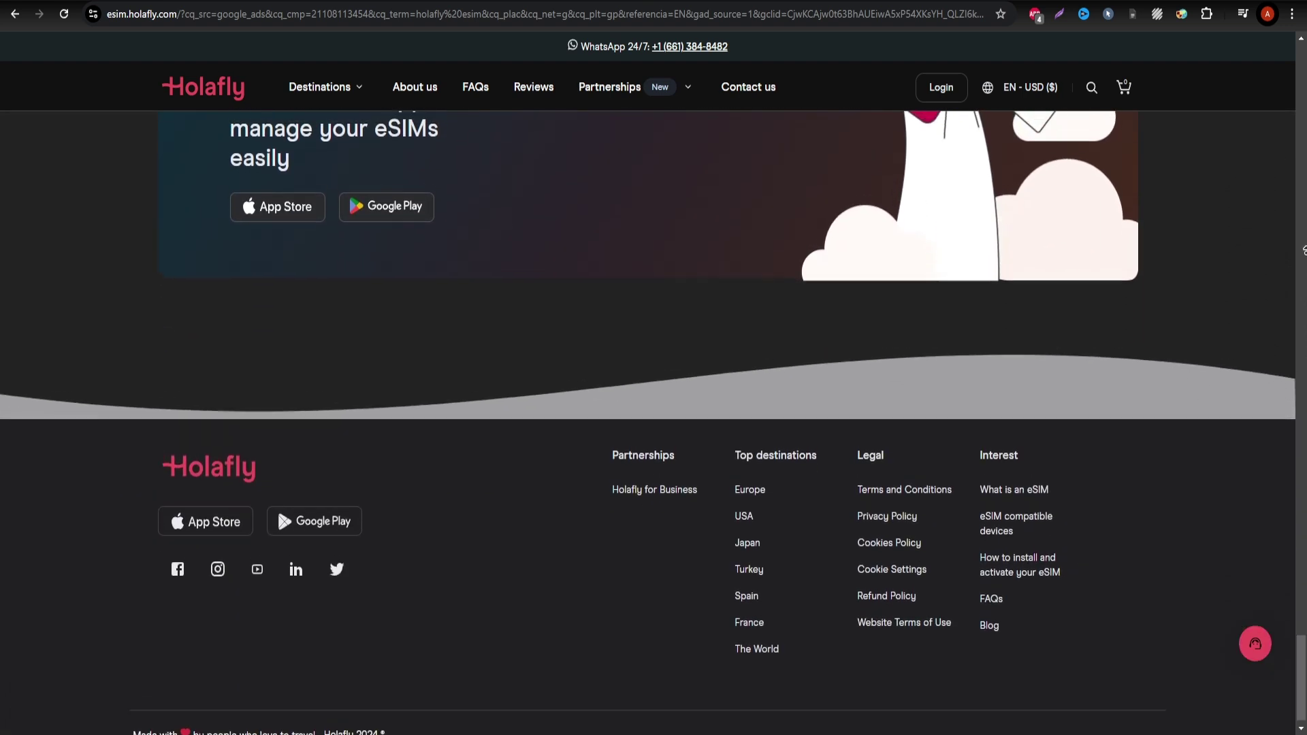
{"action": "scroll", "coordinate": [653, 409], "scroll_direction": "up", "scroll_amount": 3}
{"action": "scroll", "coordinate": [654, 409], "scroll_direction": "up", "scroll_amount": 3}
{"action": "scroll", "coordinate": [655, 408], "scroll_direction": "up", "scroll_amount": 3}
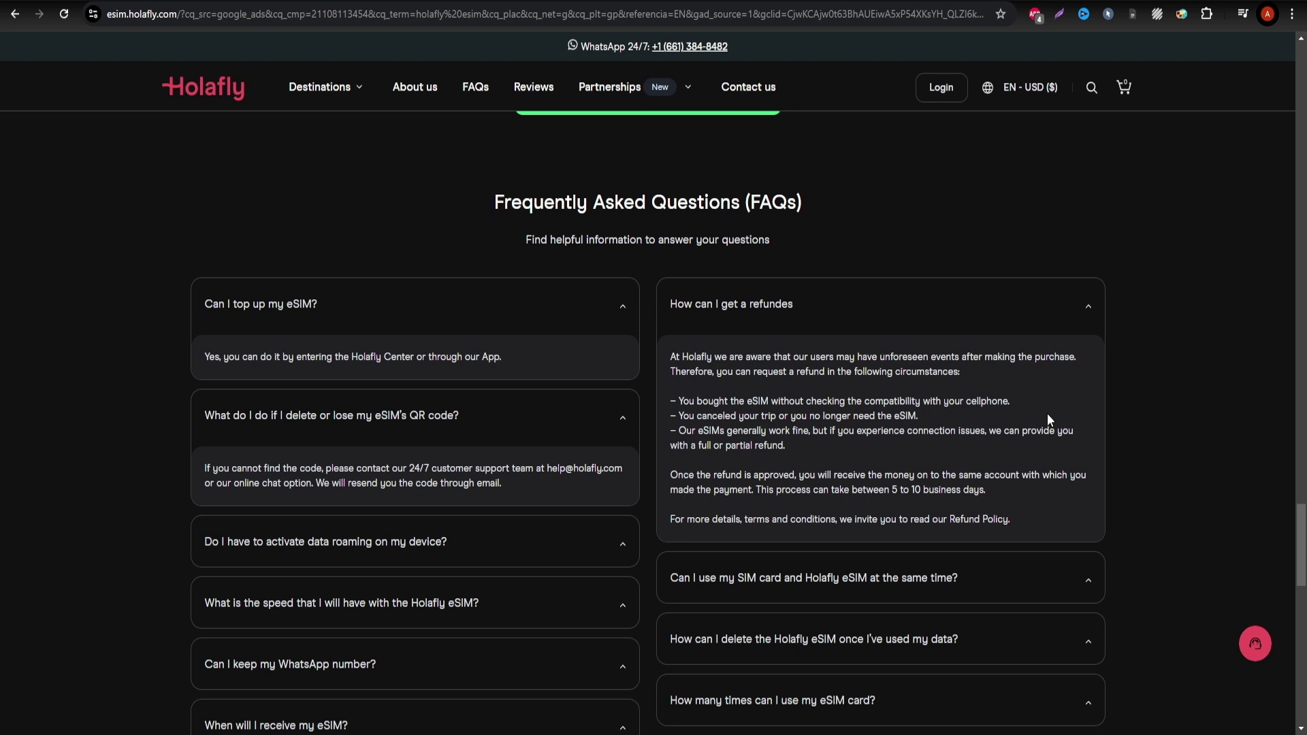
{"action": "scroll", "coordinate": [1001, 336], "scroll_direction": "up", "scroll_amount": 4}
{"action": "scroll", "coordinate": [1002, 336], "scroll_direction": "up", "scroll_amount": 4}
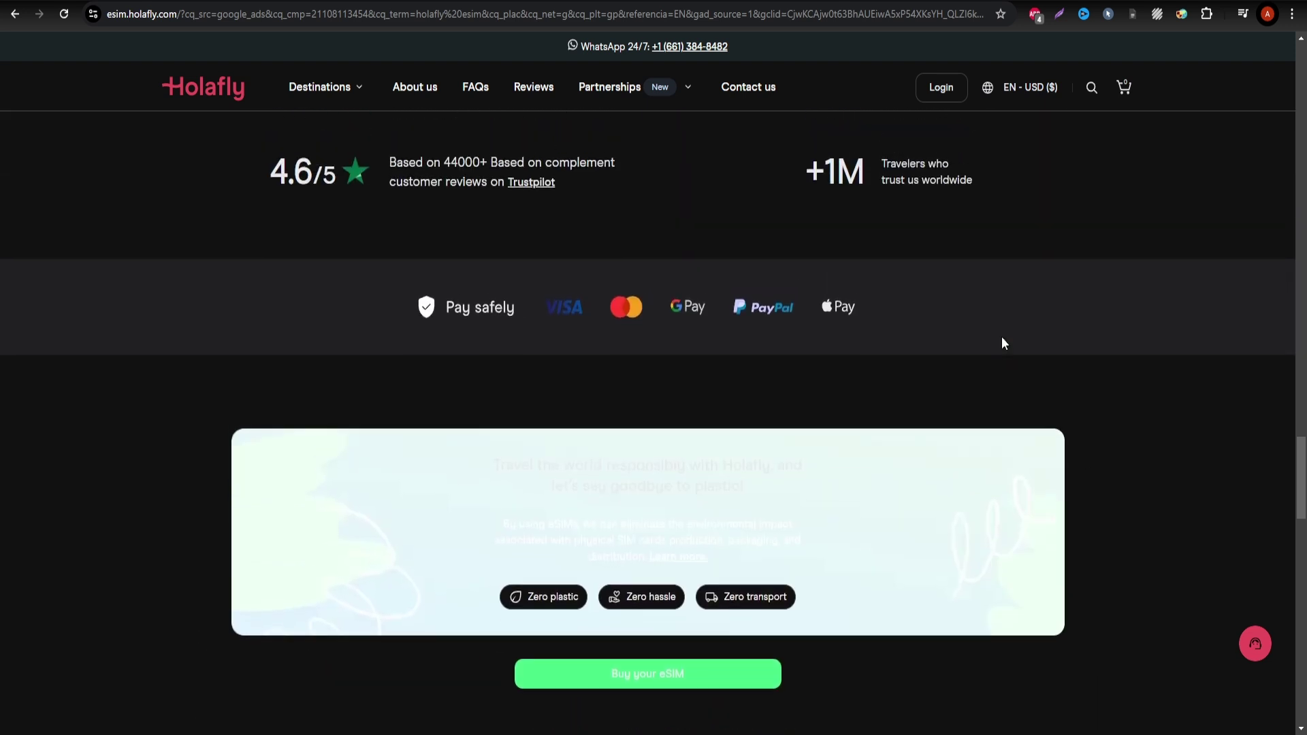